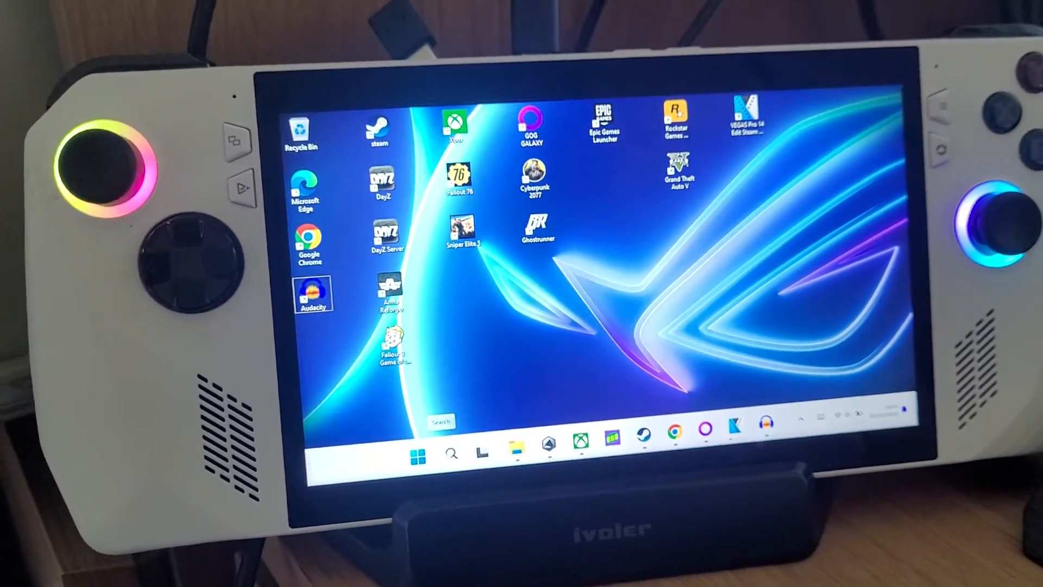
{"action": "left_click", "coordinate": [450, 452]}
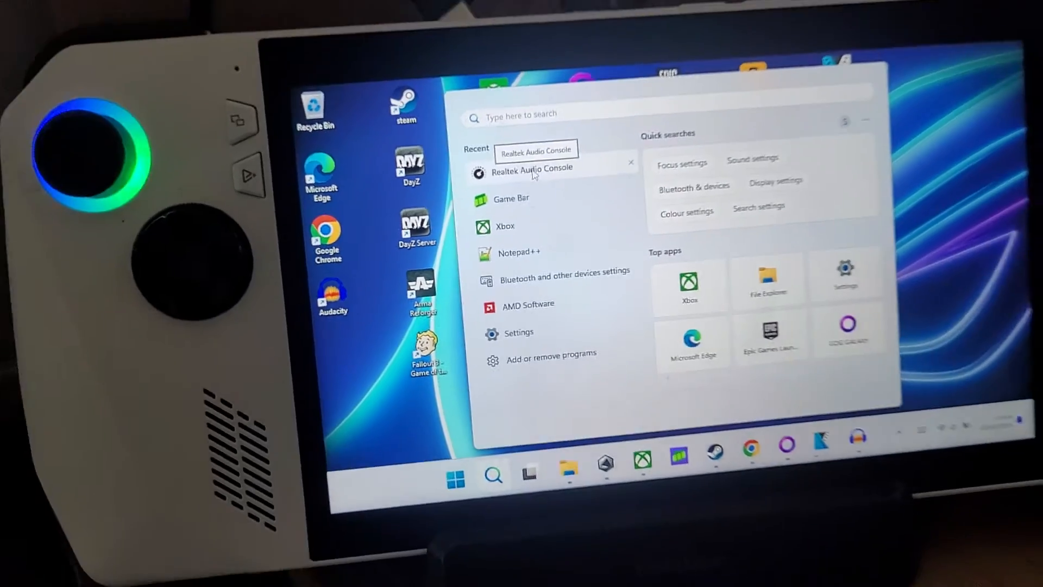
{"action": "left_click", "coordinate": [534, 170]}
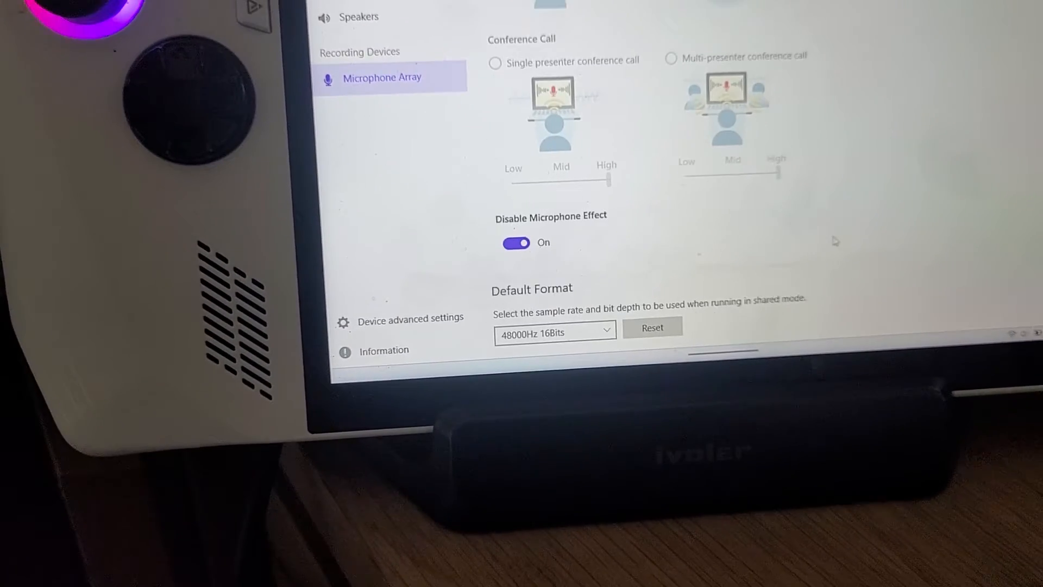
{"action": "scroll", "coordinate": [761, 274], "scroll_direction": "up", "scroll_amount": 5}
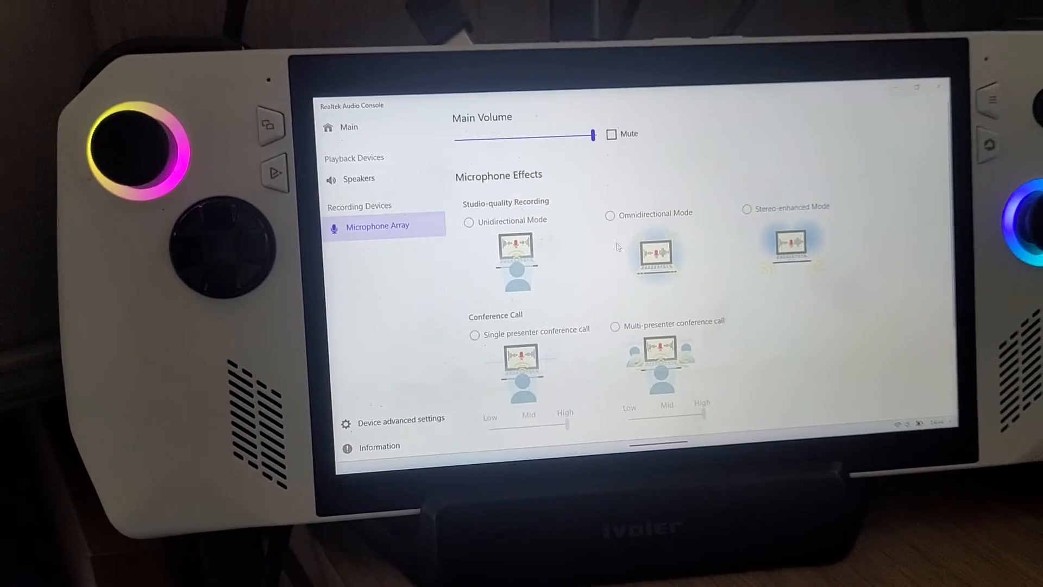
{"action": "left_click", "coordinate": [930, 101]}
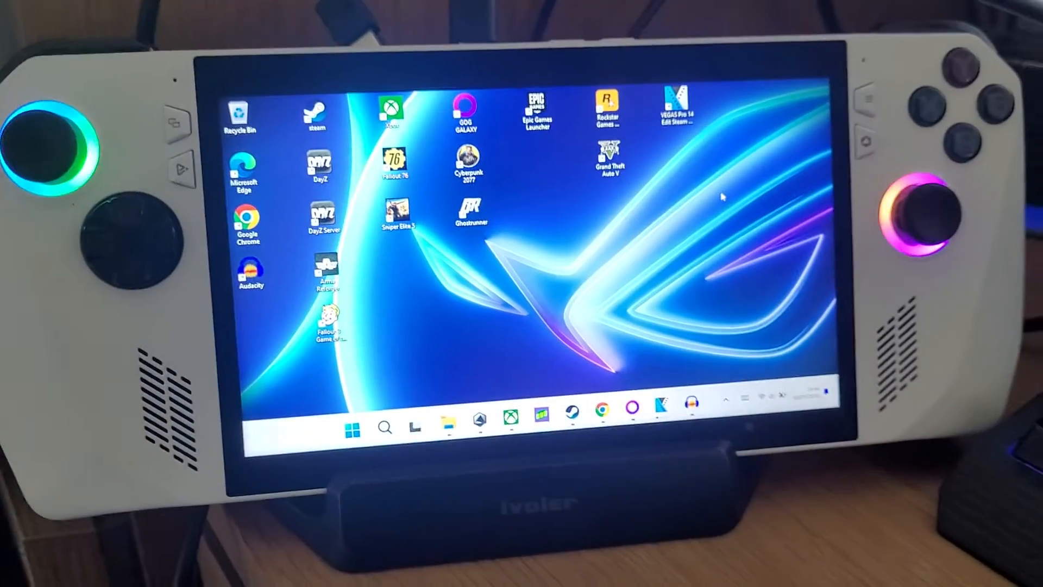